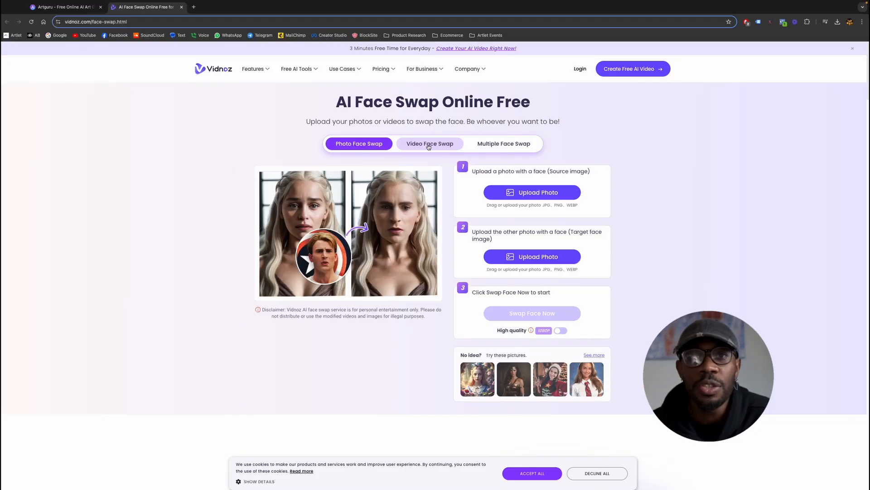
Step: Switch to video face swap and upload the source video plus image.png as the target face
click(429, 146)
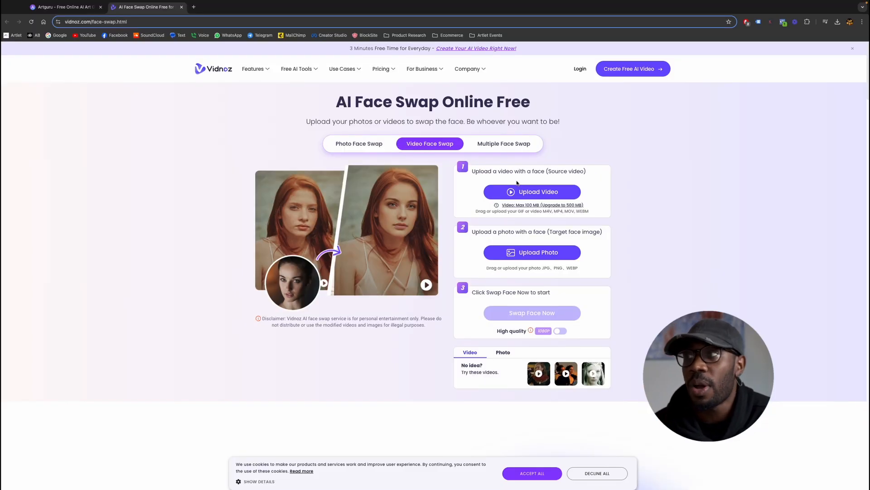
click(530, 193)
double_click(536, 251)
click(533, 253)
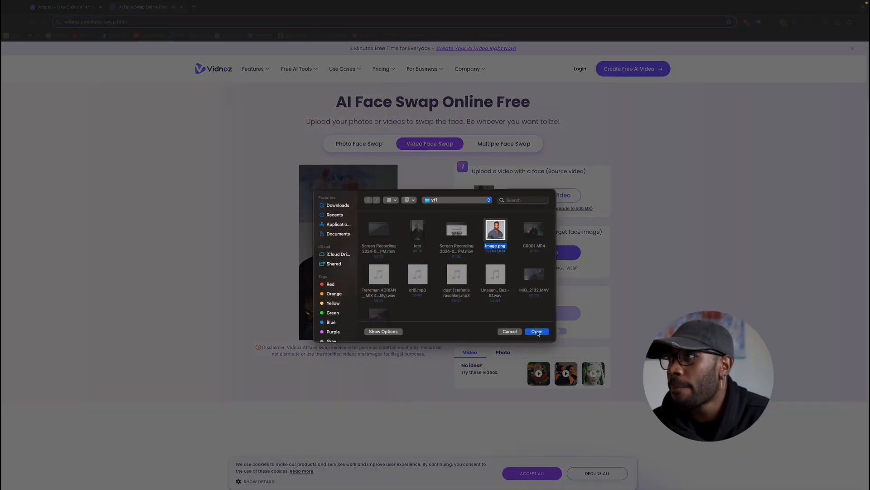
click(537, 331)
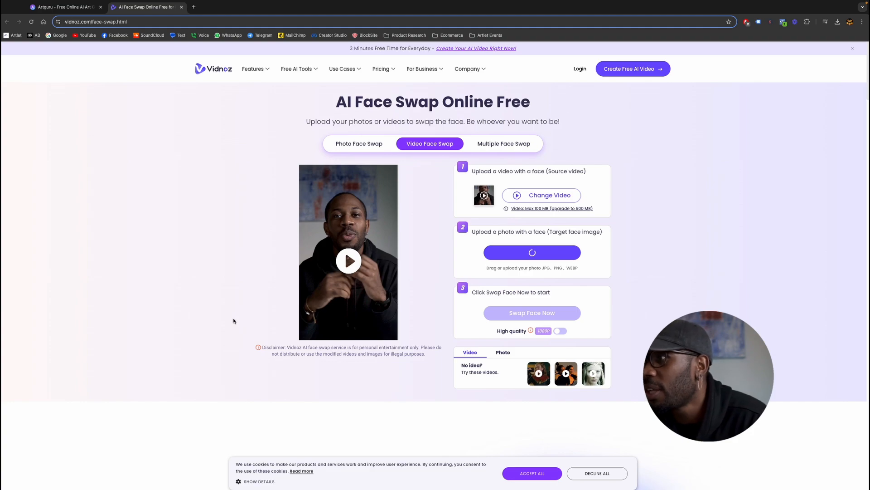
Step: Run the face swap, preview the result and download the swapped video from My Files
click(535, 317)
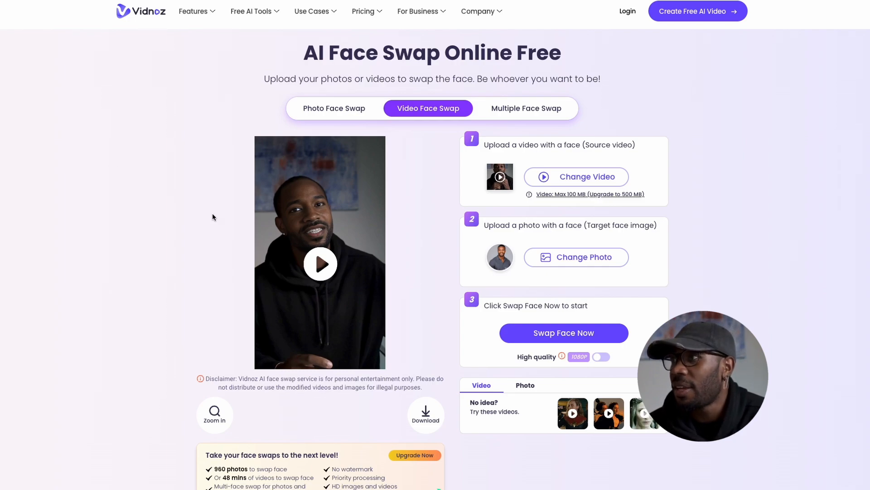
click(324, 271)
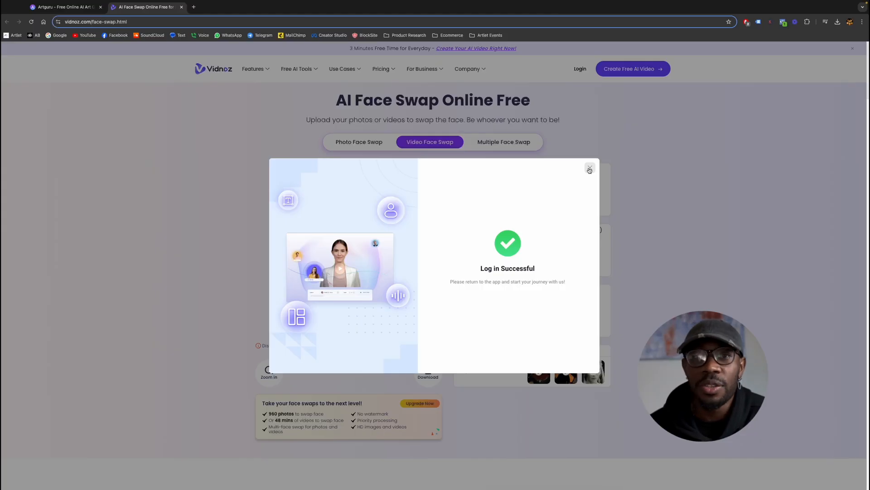
click(589, 169)
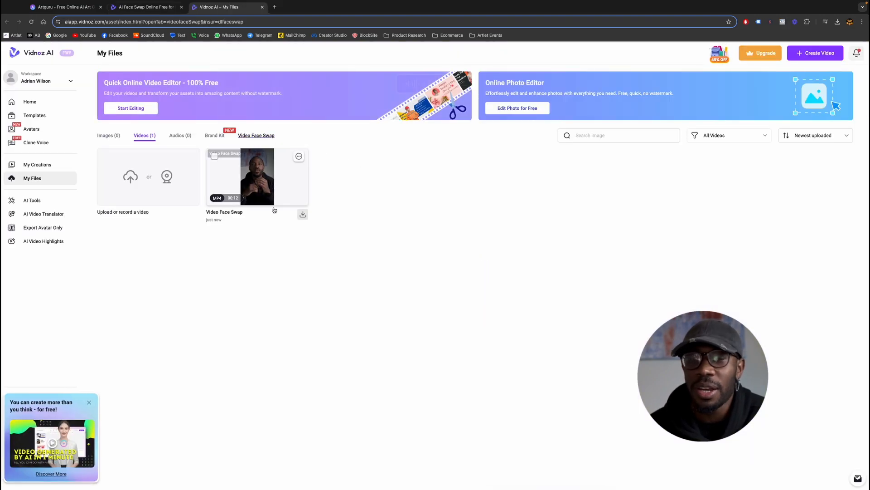
click(303, 214)
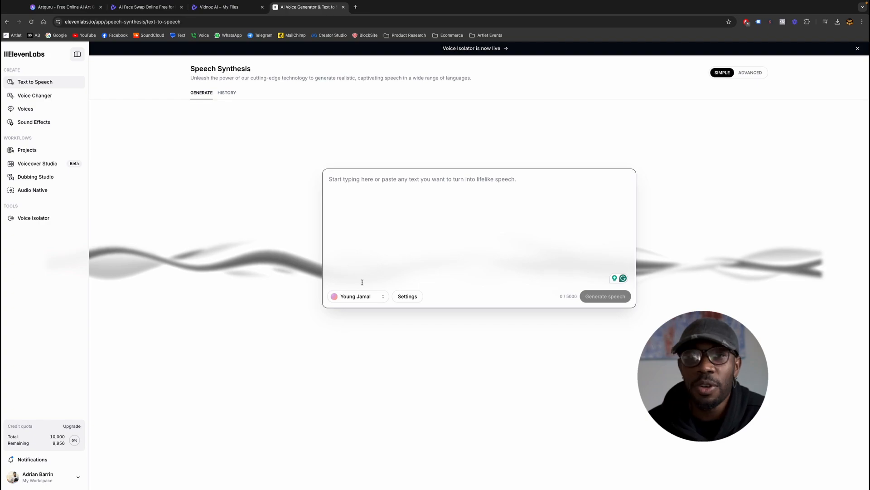
Step: Choose the professional Young Jamal voice for the speech in ElevenLabs
click(354, 296)
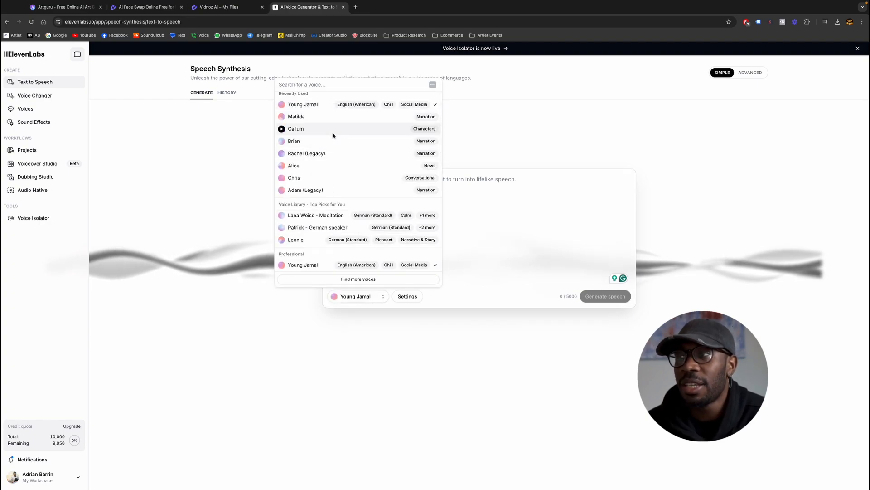
scroll(332, 136, down, 2)
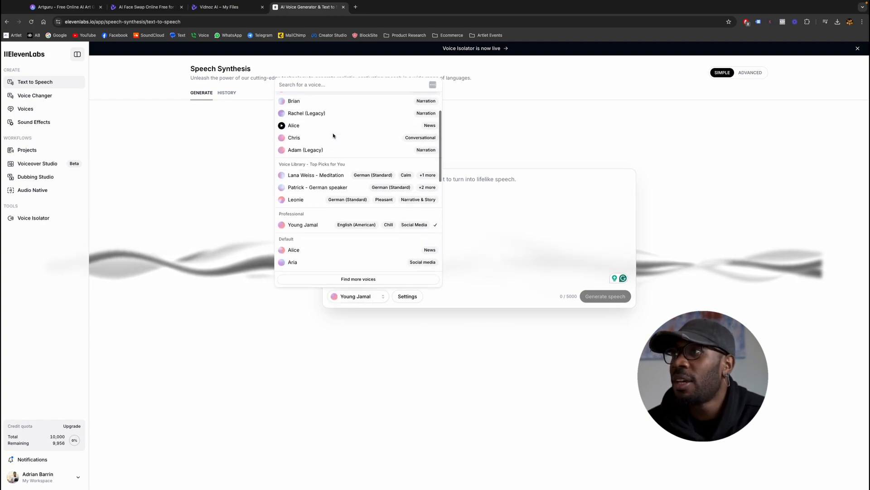
click(306, 229)
Step: Enter the "yo yo guys" script promoting a bomb track by the artist Unseen, generate the speech and download the audio
click(371, 212)
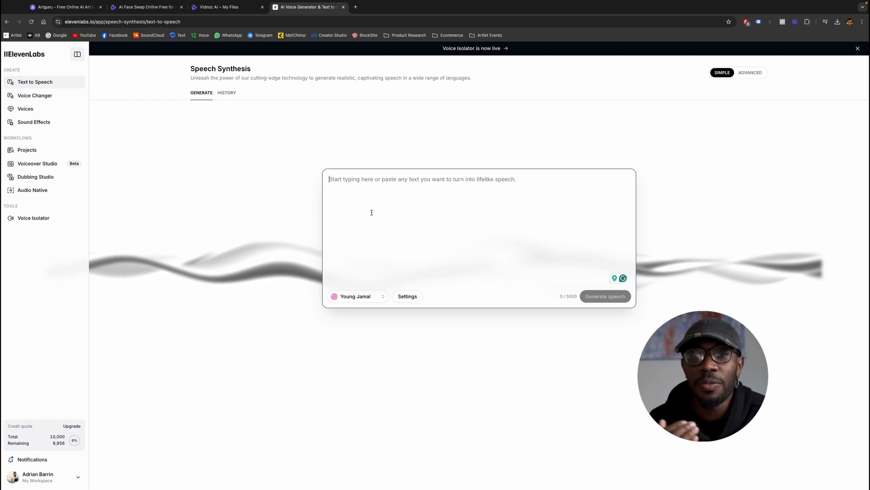
text(yo yo)
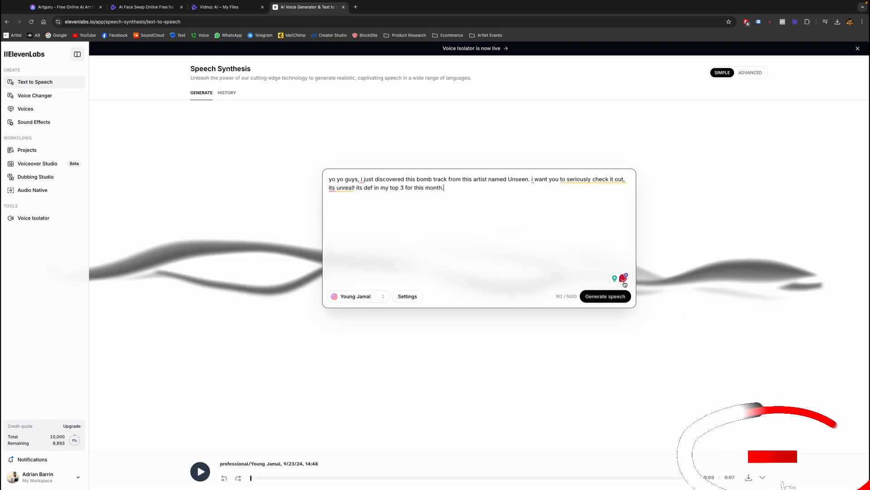
click(605, 296)
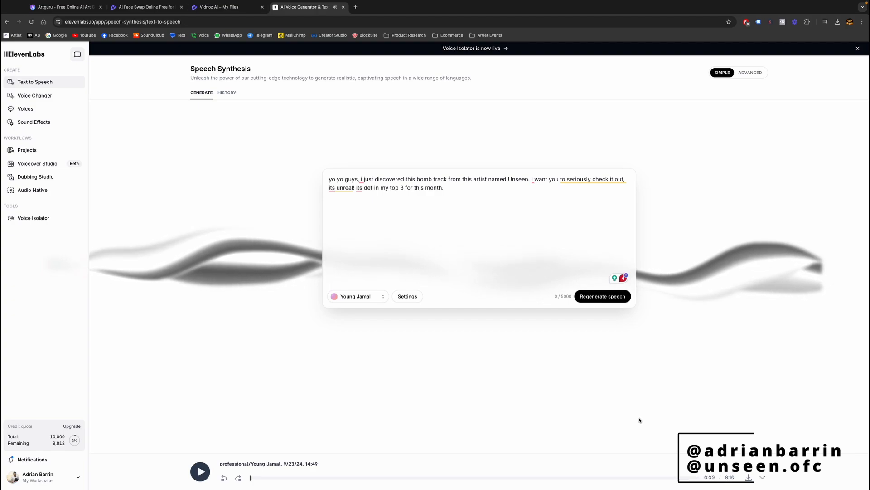
click(748, 477)
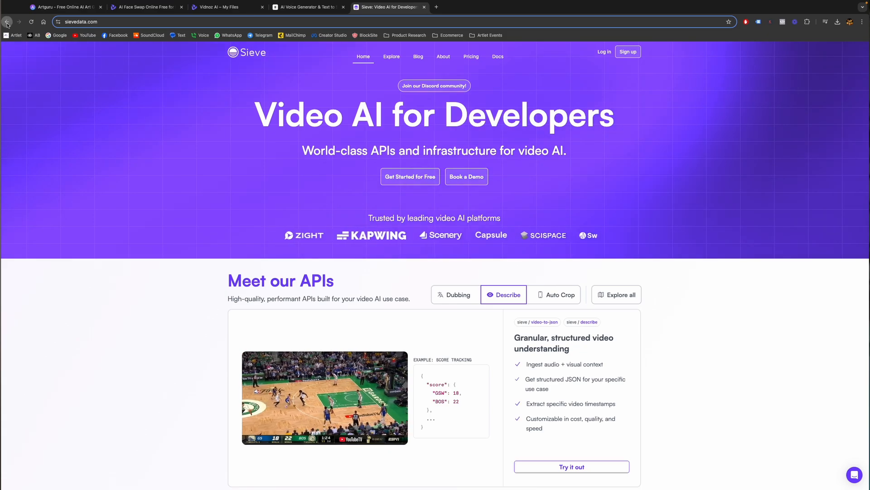
Step: Return to Sieve's lipsync function page and remove the example video and audio from its inputs
click(6, 23)
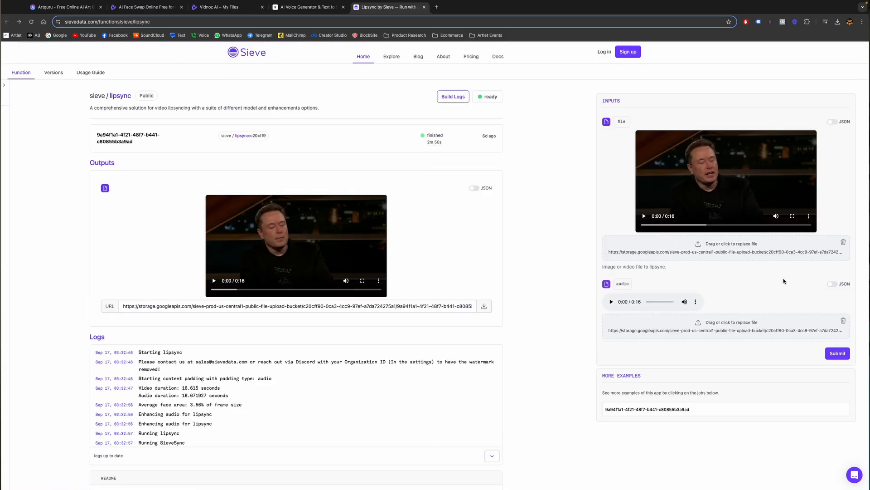
click(844, 243)
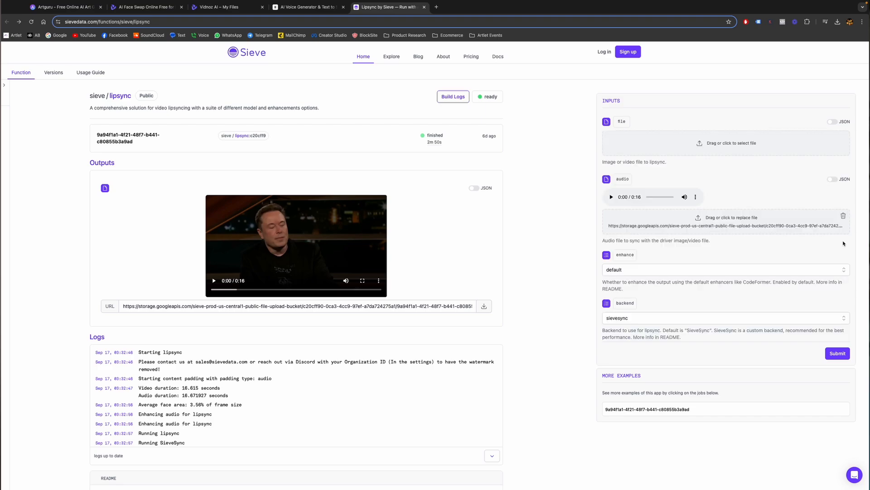
click(843, 217)
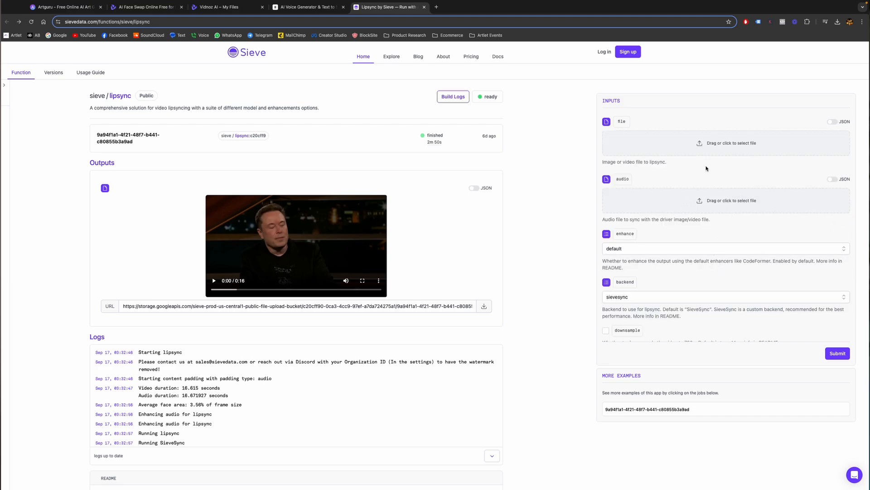
Step: Upload the face-swapped video and the generated speech audio as the lipsync inputs, and submit the job
click(731, 148)
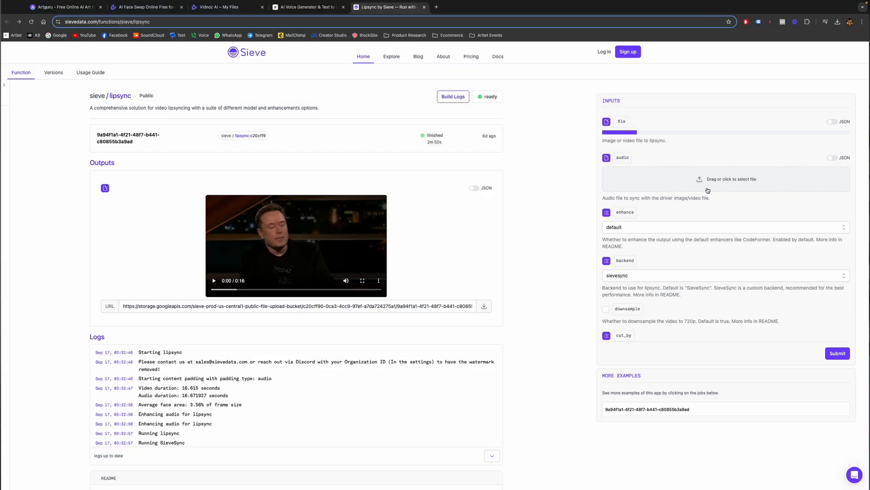
click(729, 181)
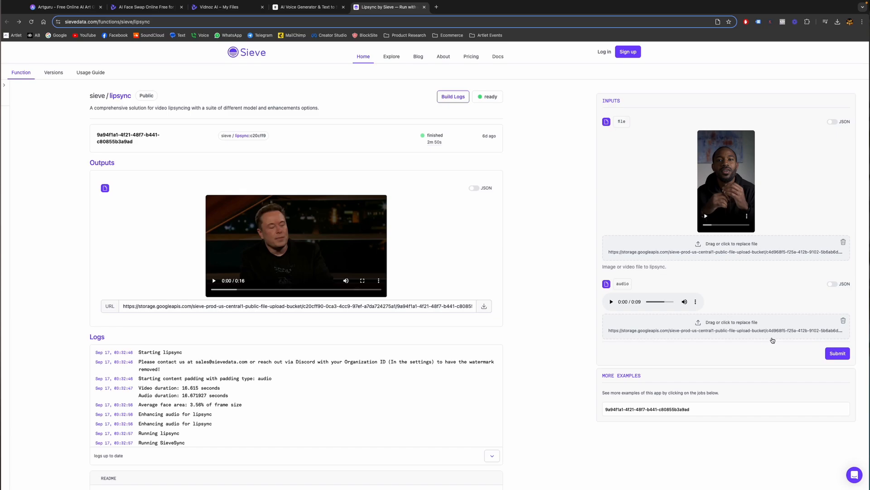
click(838, 354)
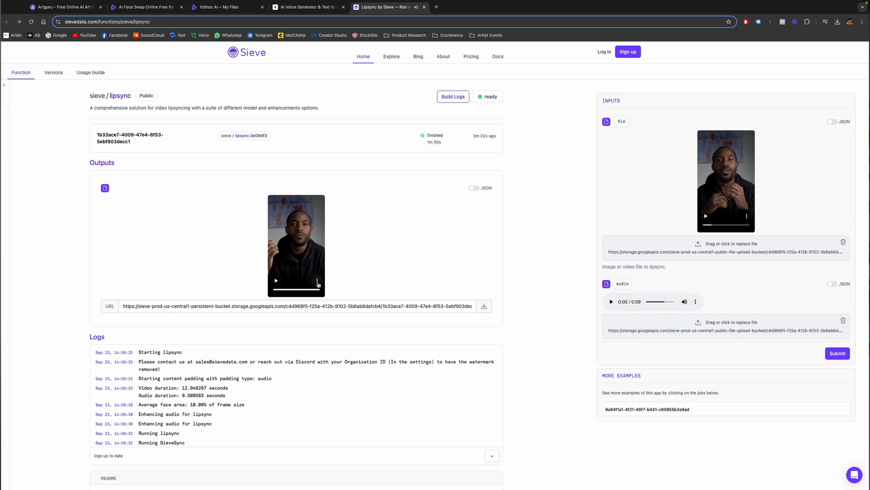
Step: Download the lip-synced output video to the Downloads folder
click(317, 282)
click(284, 231)
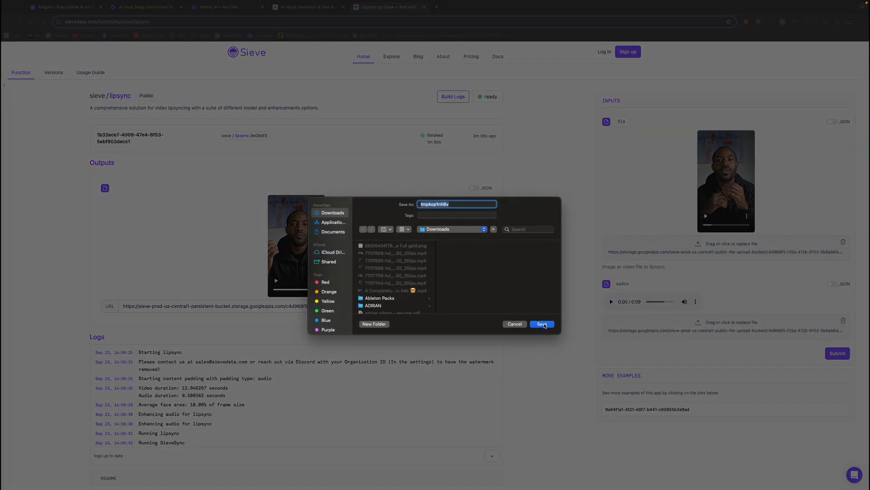
click(543, 324)
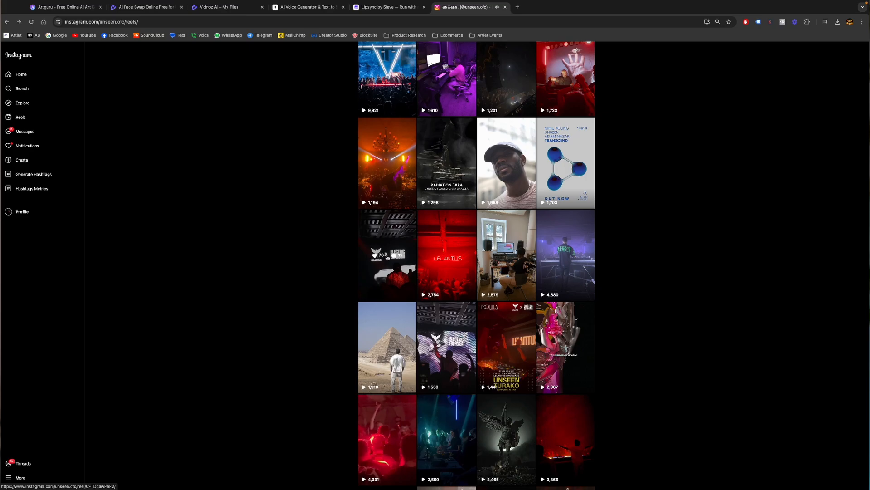
Step: Open the Lelantus x Electric Euphoria reel on Instagram and copy its link
click(388, 257)
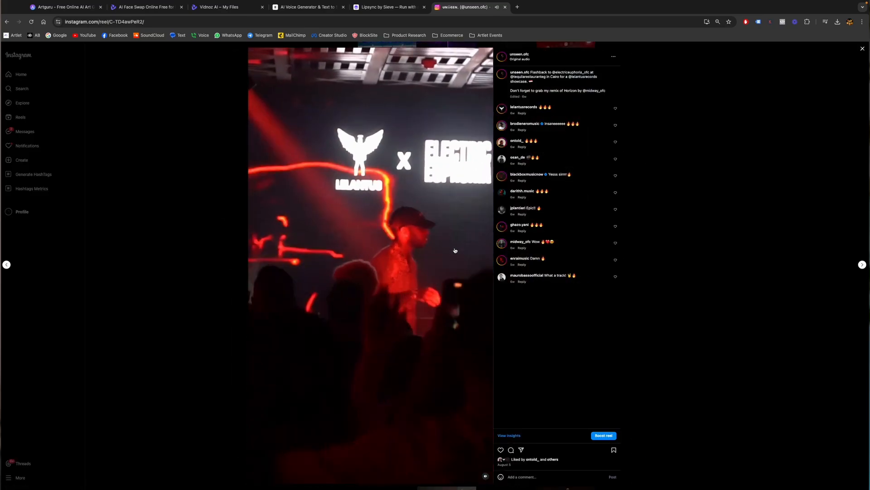
click(125, 22)
key(super+c)
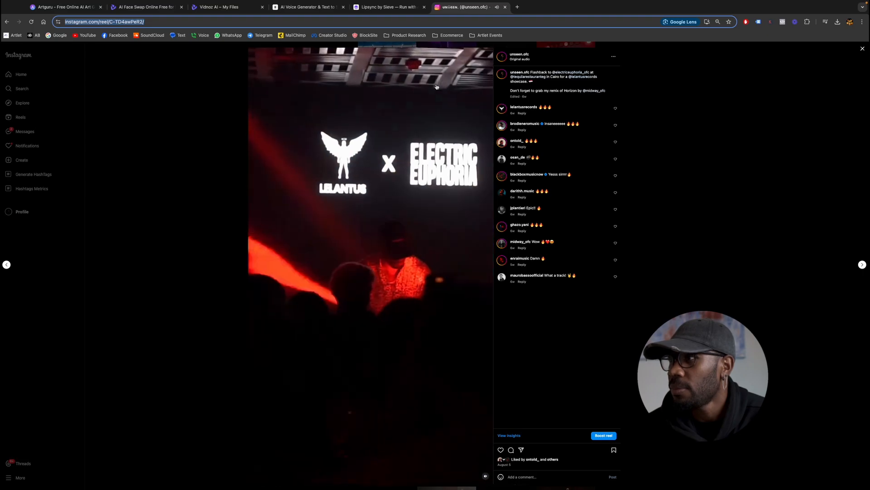
Step: Open snapinsta.app in a new tab, submit the copied reel link and save the video to Downloads
click(517, 8)
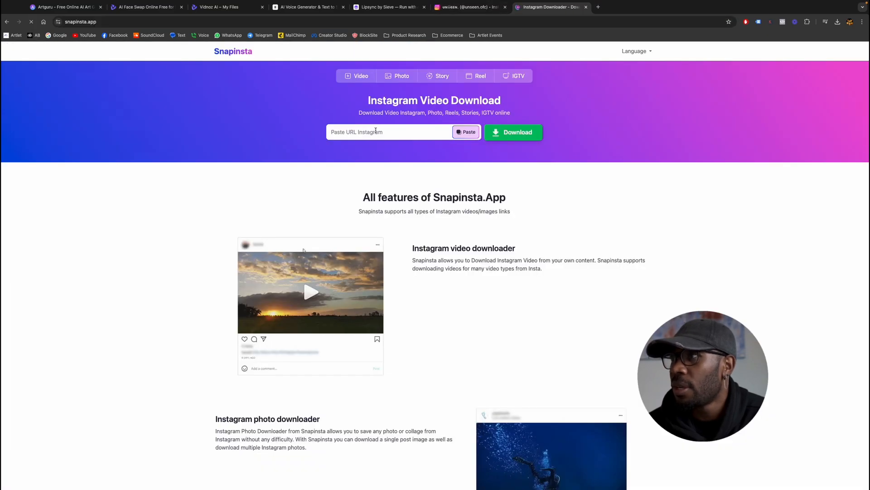
click(376, 131)
key(super+v)
click(503, 132)
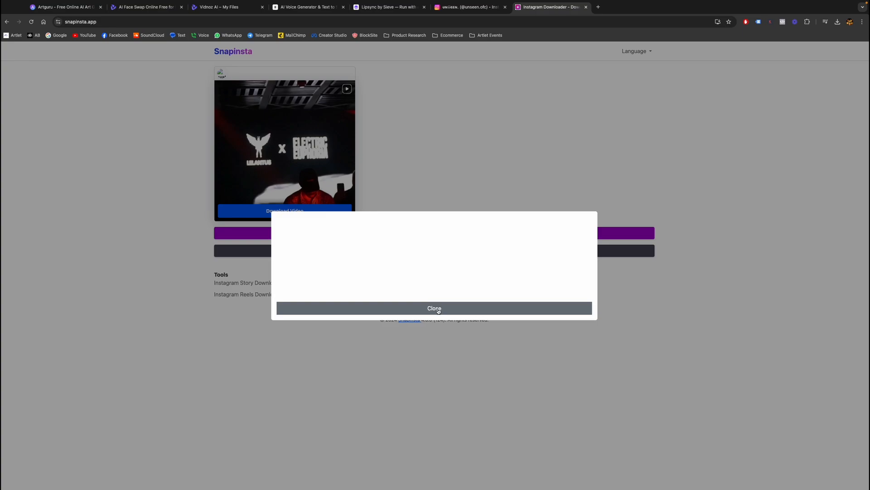
click(434, 308)
click(289, 211)
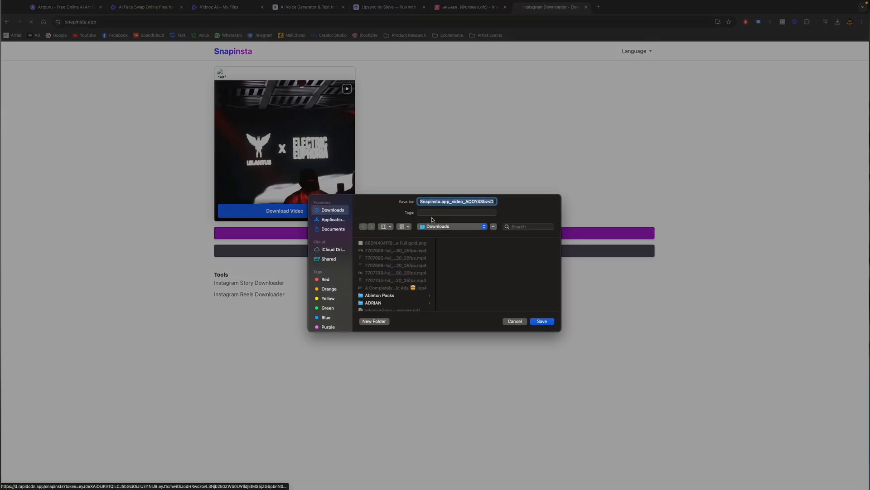
click(541, 325)
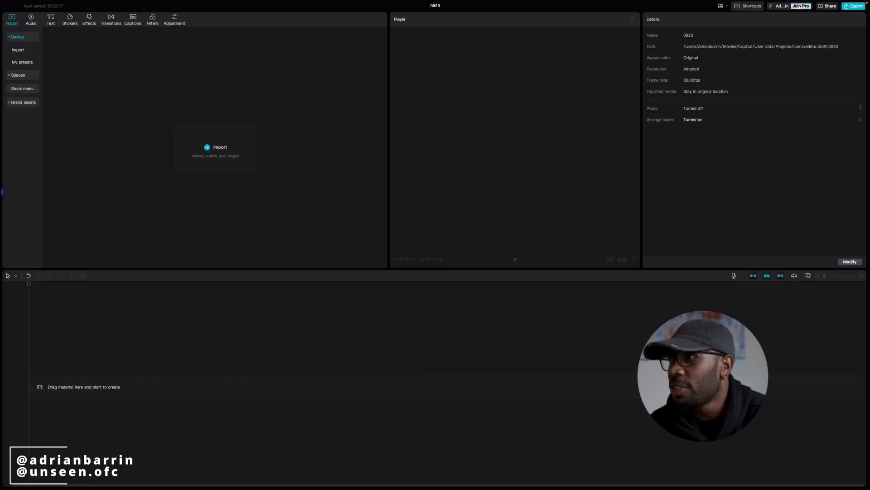
Step: Import the reel and lip-synced videos into the CapCut project and place them on the timeline with the lip-synced clip first
drag(1, 191, 224, 158)
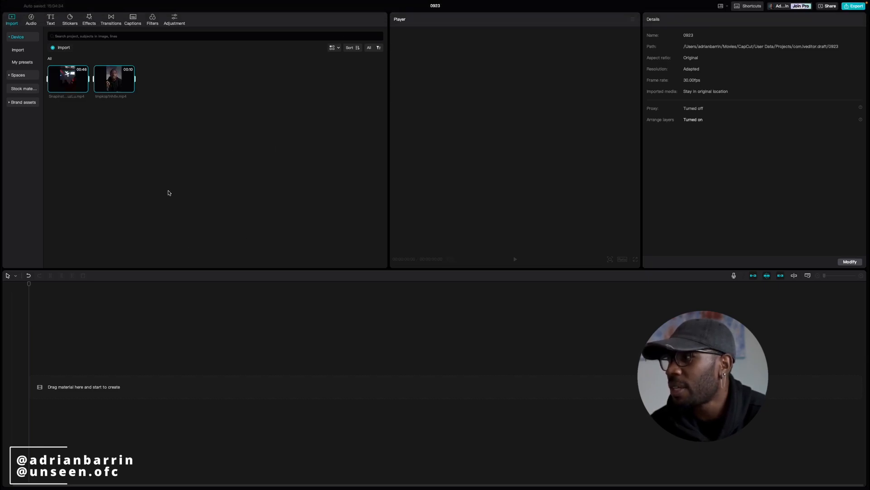
drag(88, 184, 77, 384)
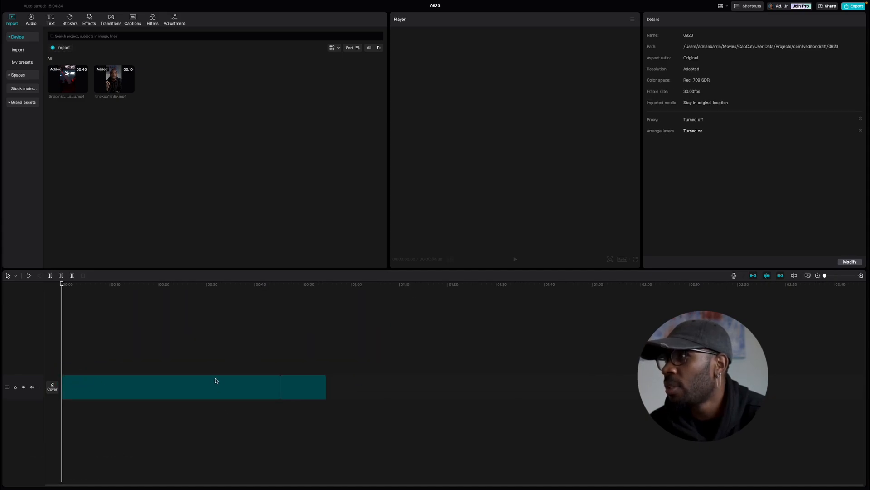
click(169, 352)
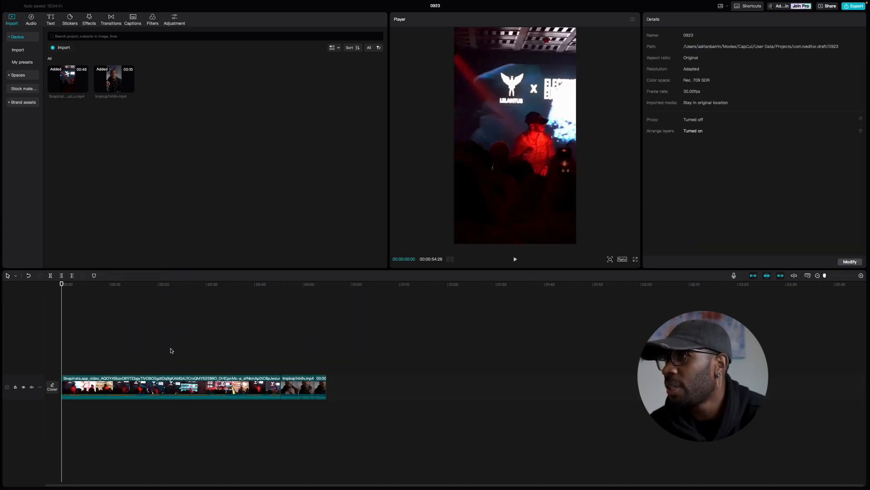
drag(160, 385, 309, 384)
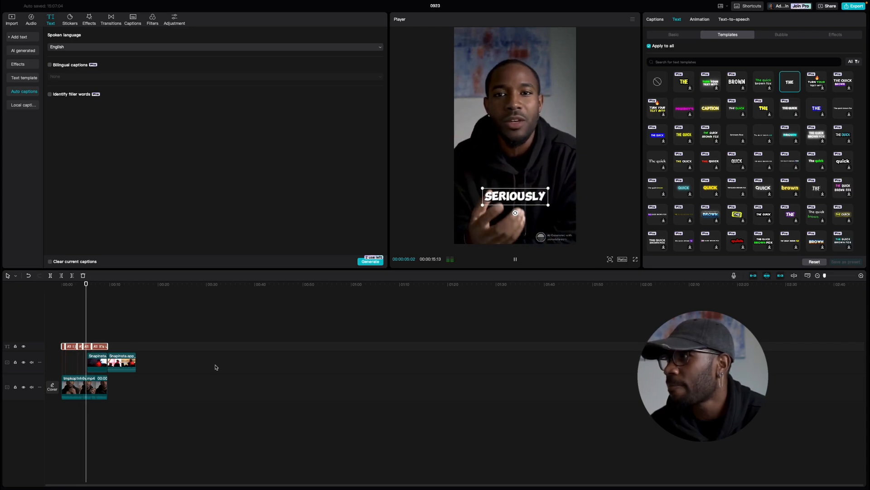
Step: Review the captions' text settings and open the third caption line, "named unseen.", for editing
key(space)
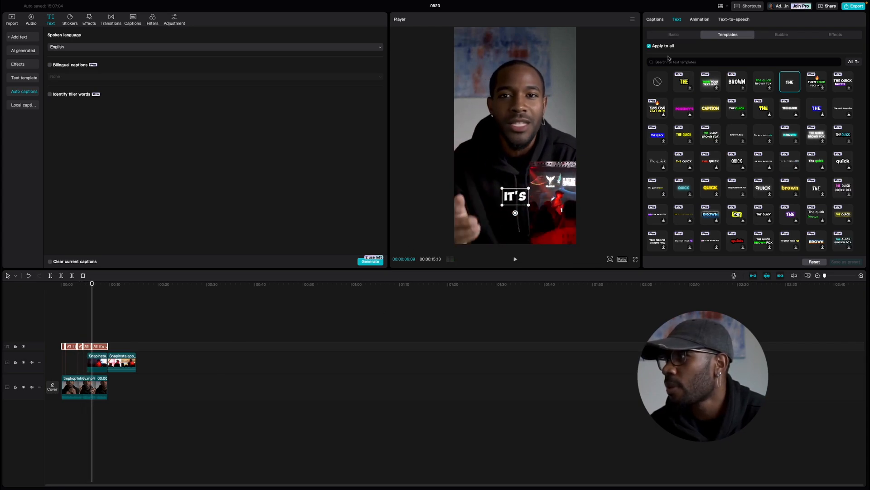
click(674, 35)
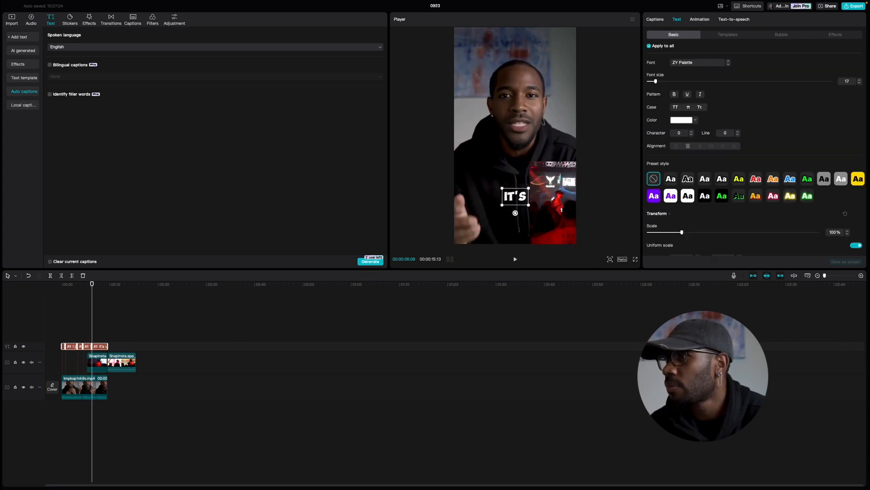
click(730, 36)
click(655, 20)
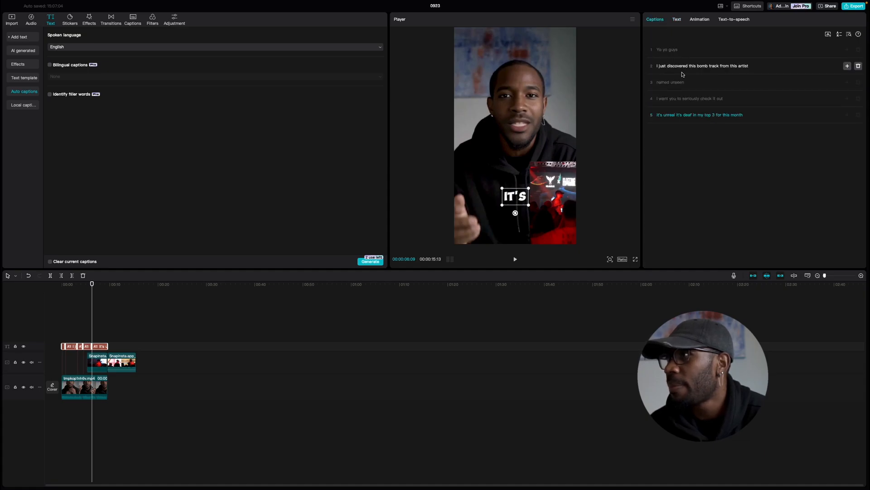
click(688, 84)
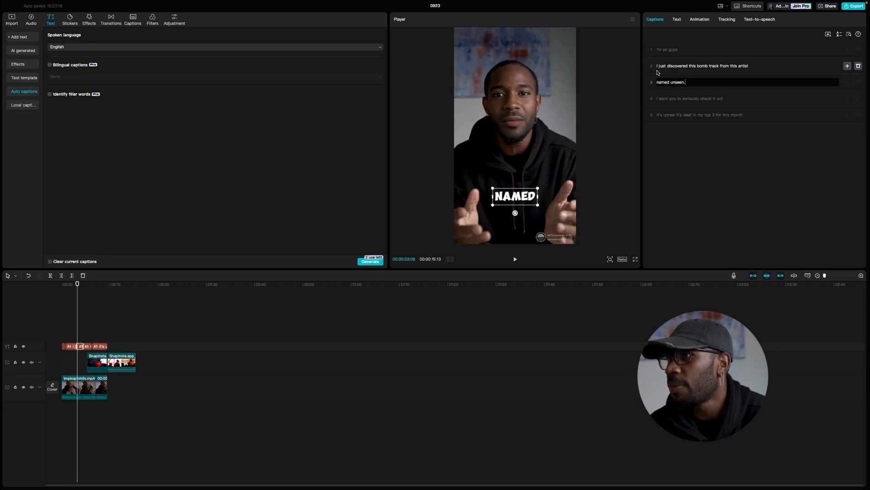
click(677, 20)
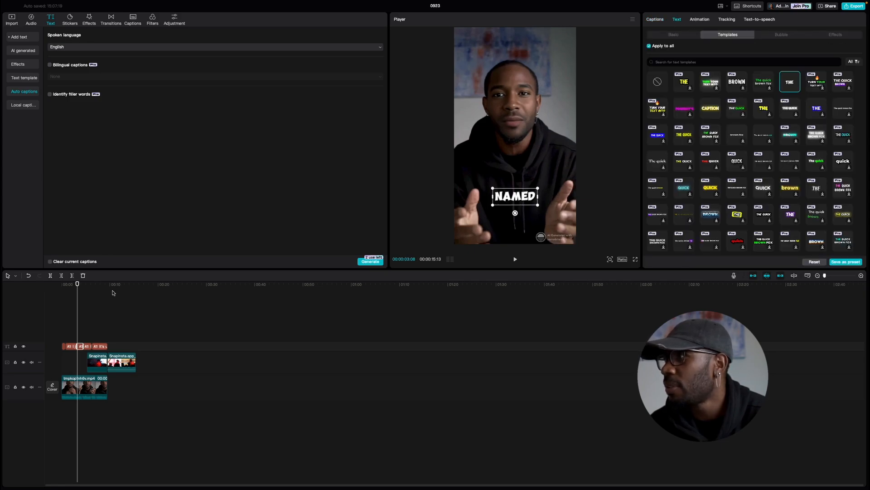
Step: Play the edited video from the beginning through the captions and into the concert reel
click(62, 285)
key(space)
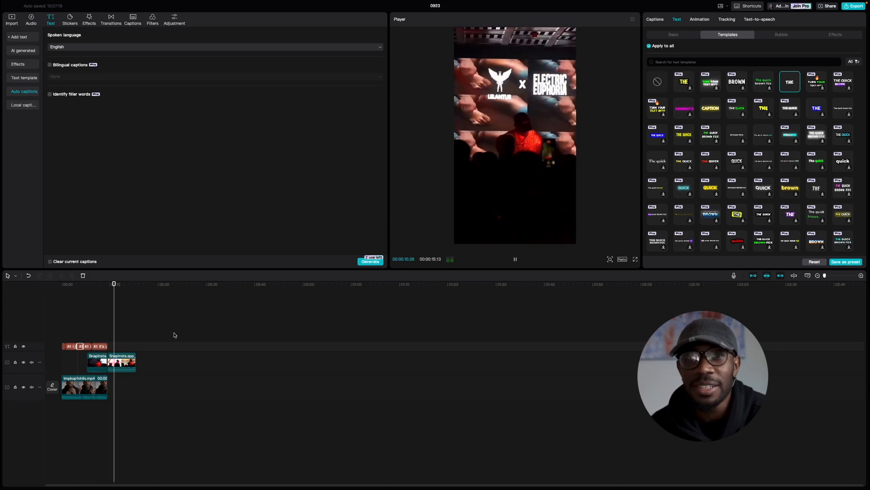
key(space)
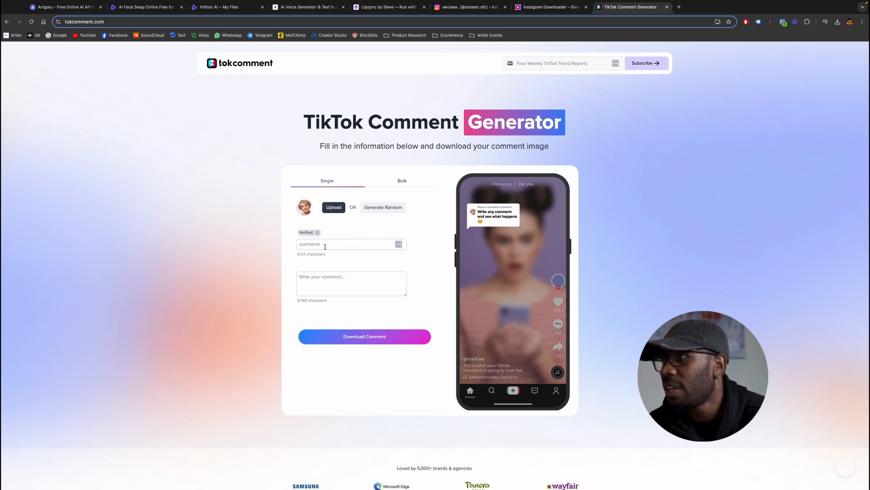
Step: On tokcomment.com, generate a random commenter profile with the comment "What is your favorite song recently?" and save the image as Comment in Downloads
click(375, 207)
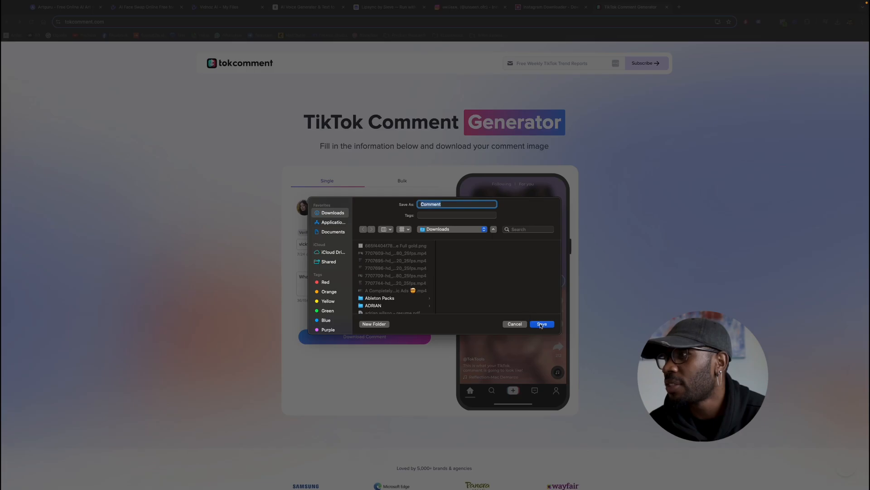
click(542, 323)
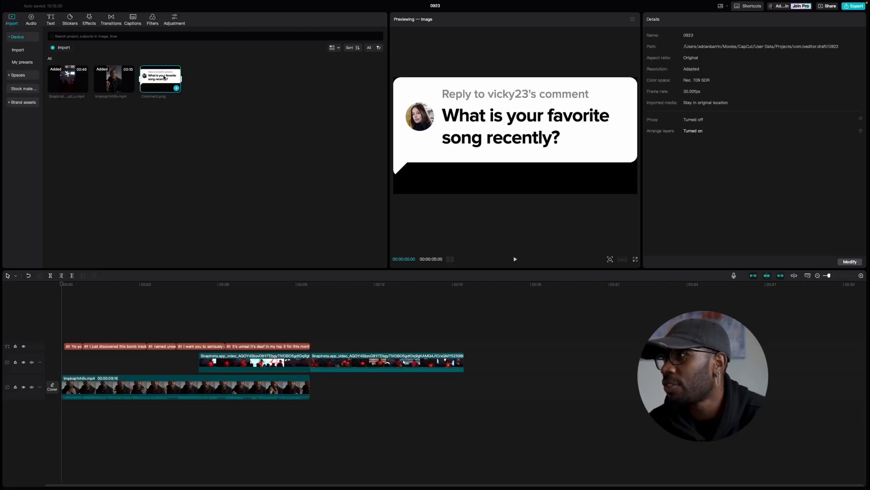
Step: Overlay Comment.png at 44% scale near the frame's upper left for the lip-synced clip's full length, and play the result from the start
drag(164, 77, 62, 323)
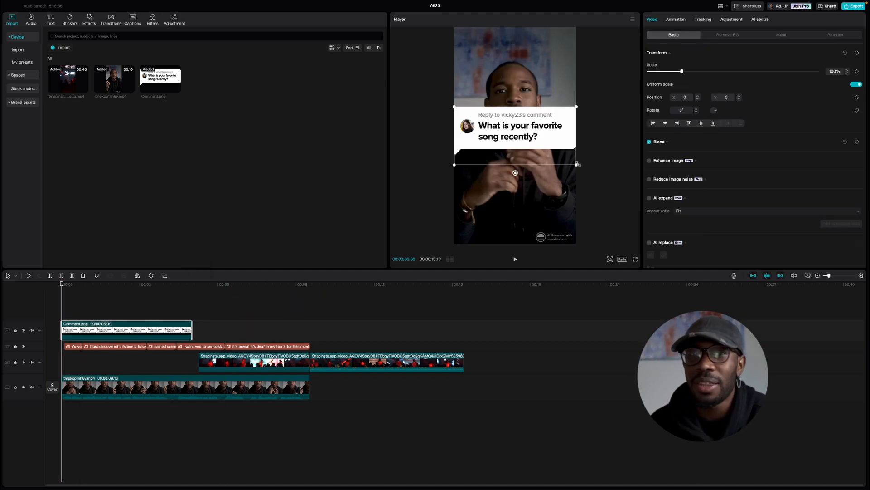
drag(576, 166, 484, 150)
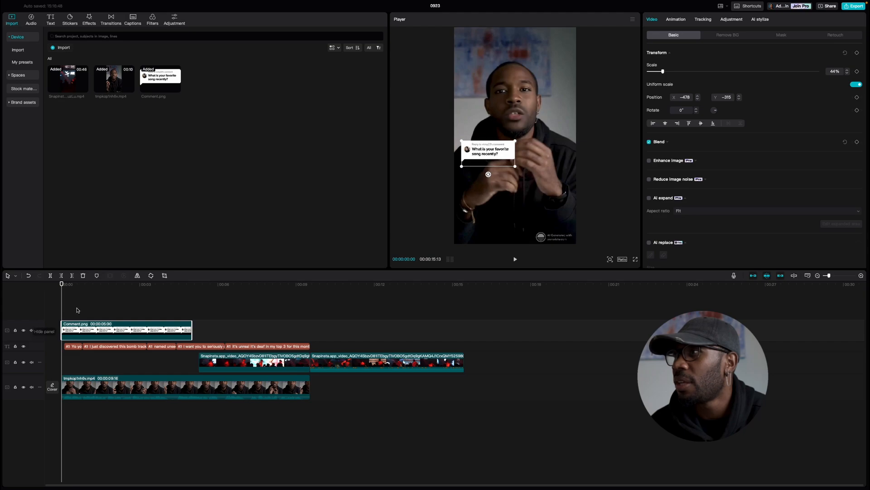
key(space)
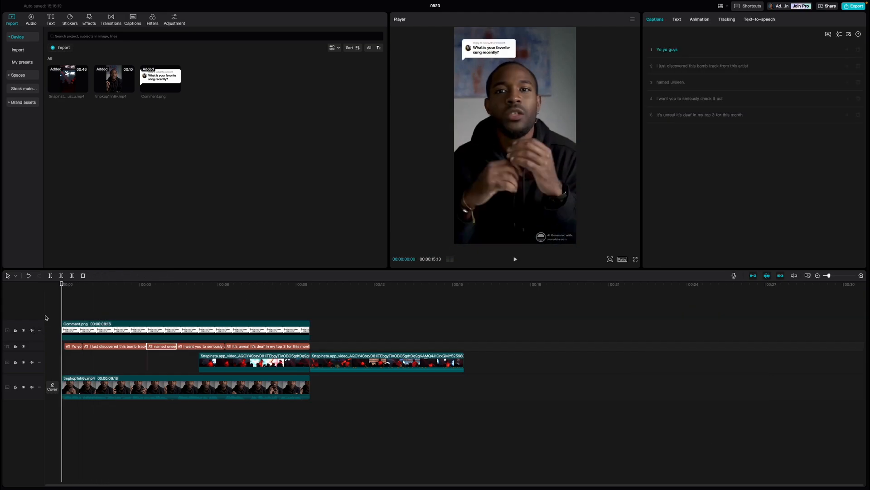
key(space)
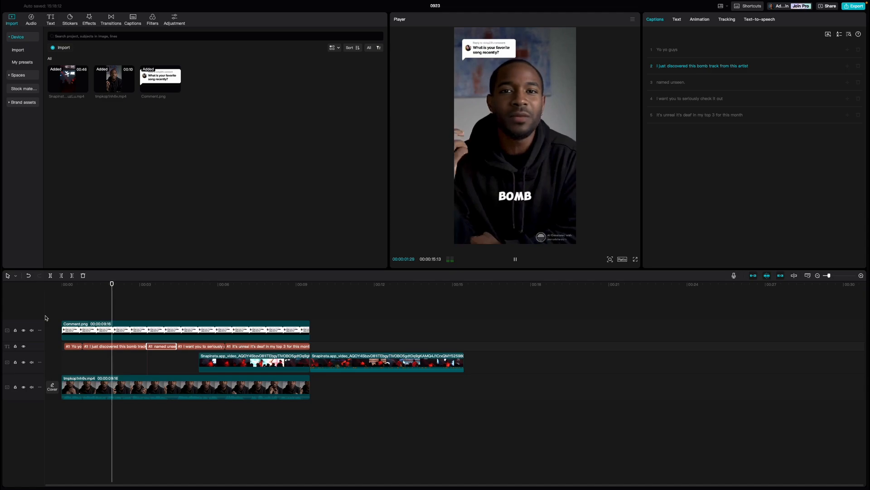